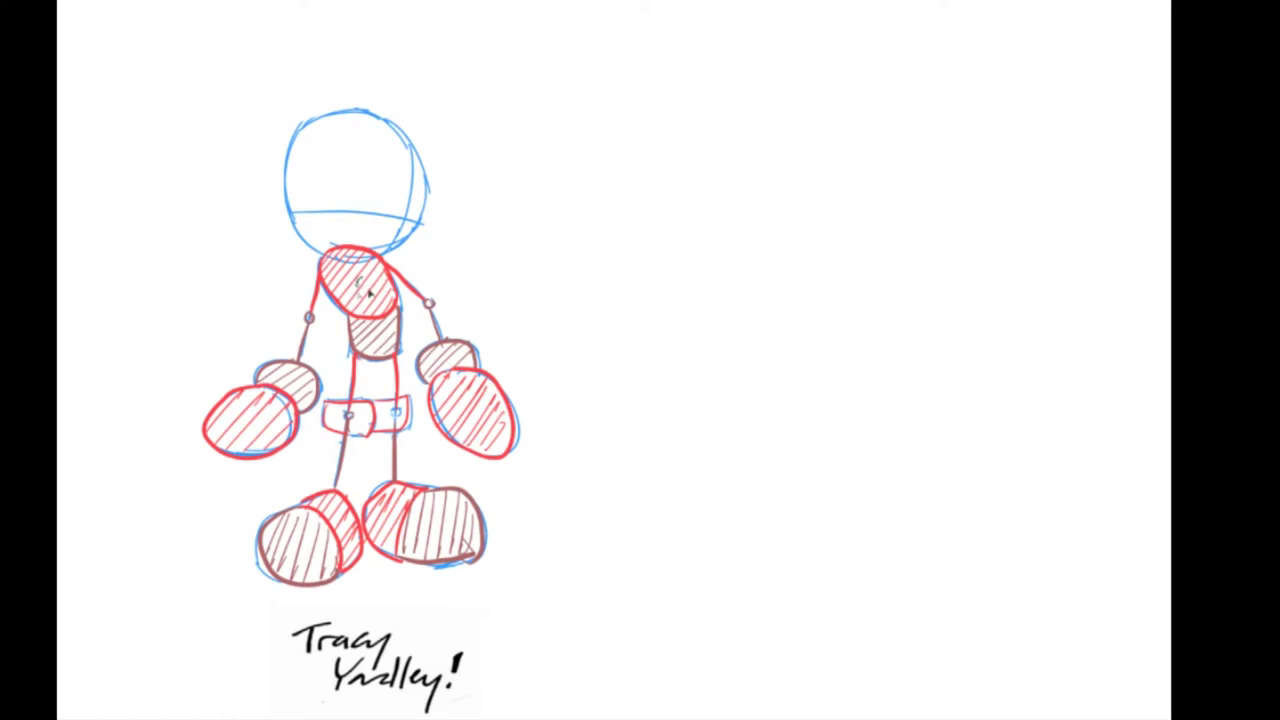
# Step: Draw green bone strokes down the torso, through both hands and across both feet
pyautogui.moveTo(361, 283); pyautogui.dragTo(377, 338)
pyautogui.moveTo(262, 408)
pyautogui.mouseDown()
pyautogui.moveTo(289, 379)
pyautogui.moveTo(265, 411)
pyautogui.mouseUp()
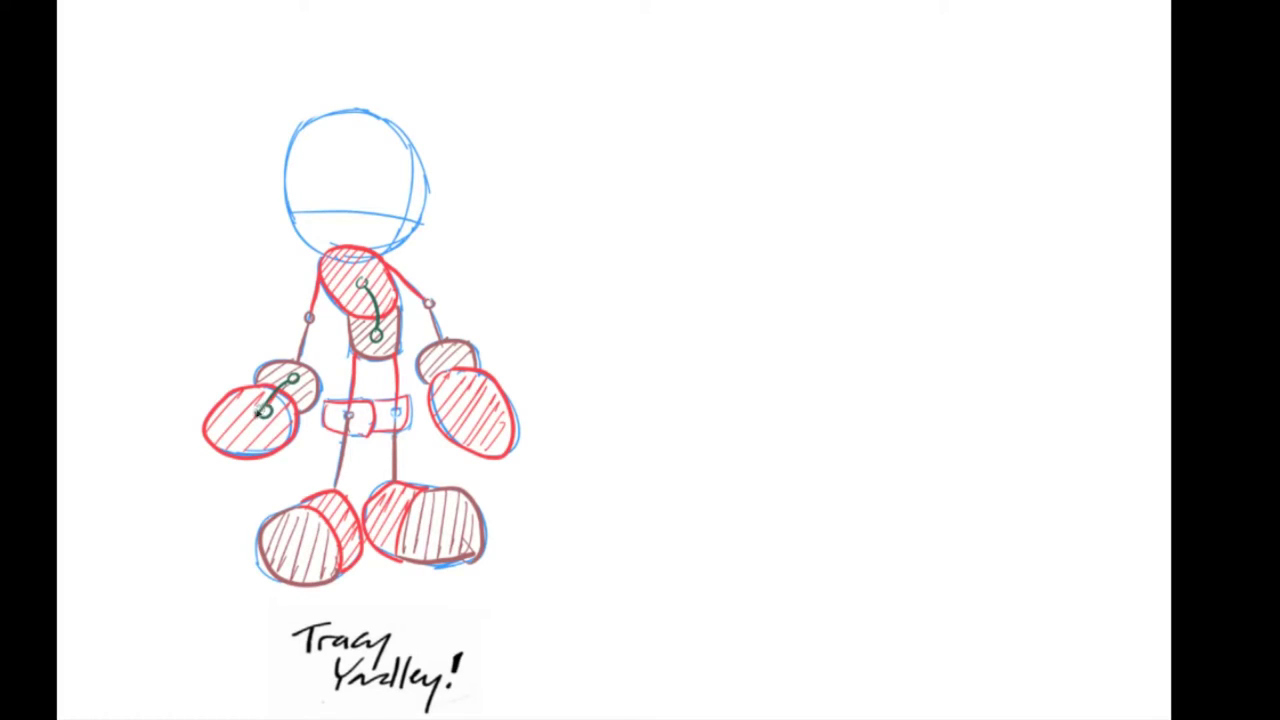
pyautogui.moveTo(314, 541)
pyautogui.mouseDown()
pyautogui.moveTo(349, 525)
pyautogui.moveTo(310, 541)
pyautogui.mouseUp()
pyautogui.moveTo(384, 526)
pyautogui.mouseDown()
pyautogui.moveTo(428, 524)
pyautogui.moveTo(382, 520)
pyautogui.mouseUp()
pyautogui.moveTo(447, 360); pyautogui.dragTo(463, 396)
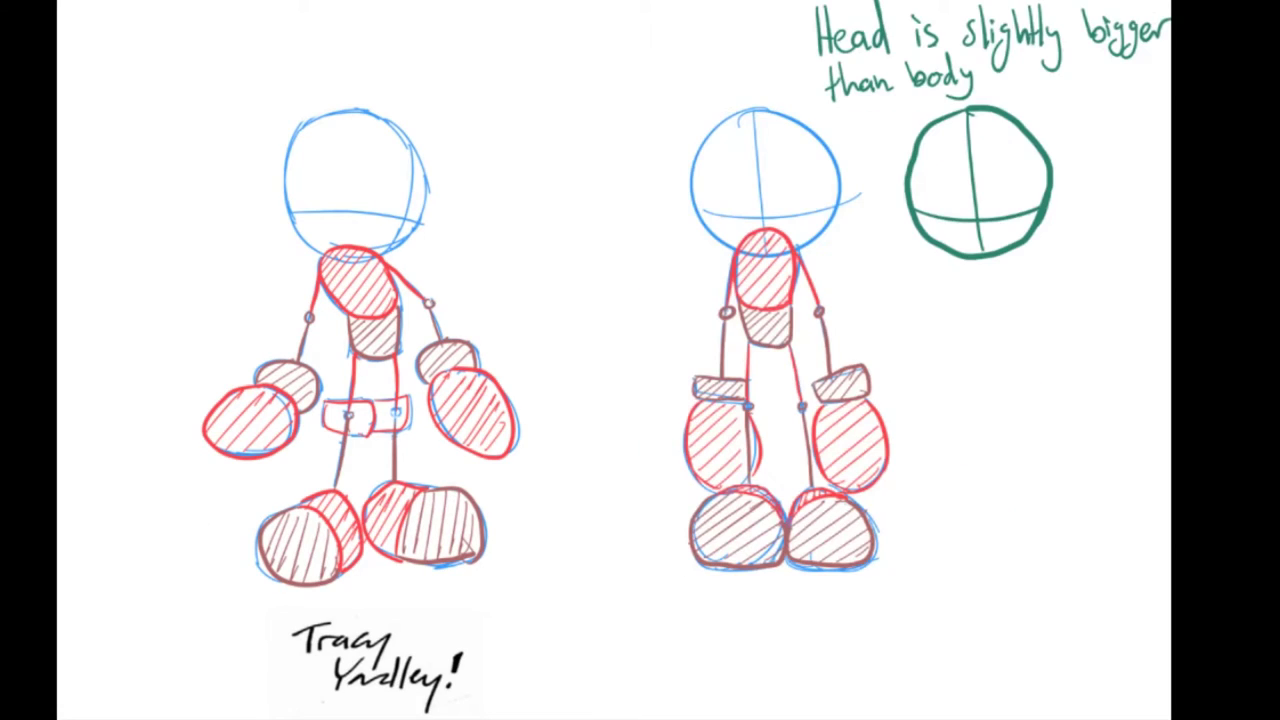
# Step: Draw a green body oval, move it inside the head circle, and mark the head's top in red
pyautogui.moveTo(985, 266); pyautogui.dragTo(975, 270)
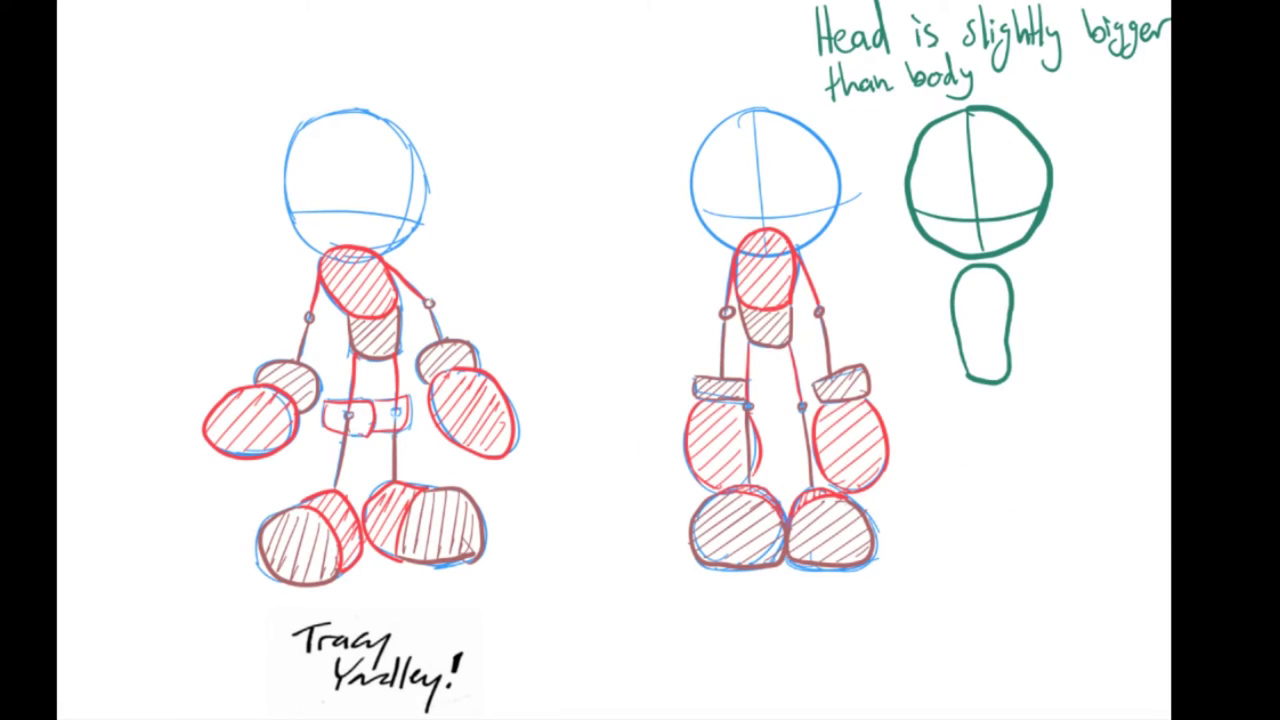
pyautogui.moveTo(1029, 386); pyautogui.dragTo(1012, 256)
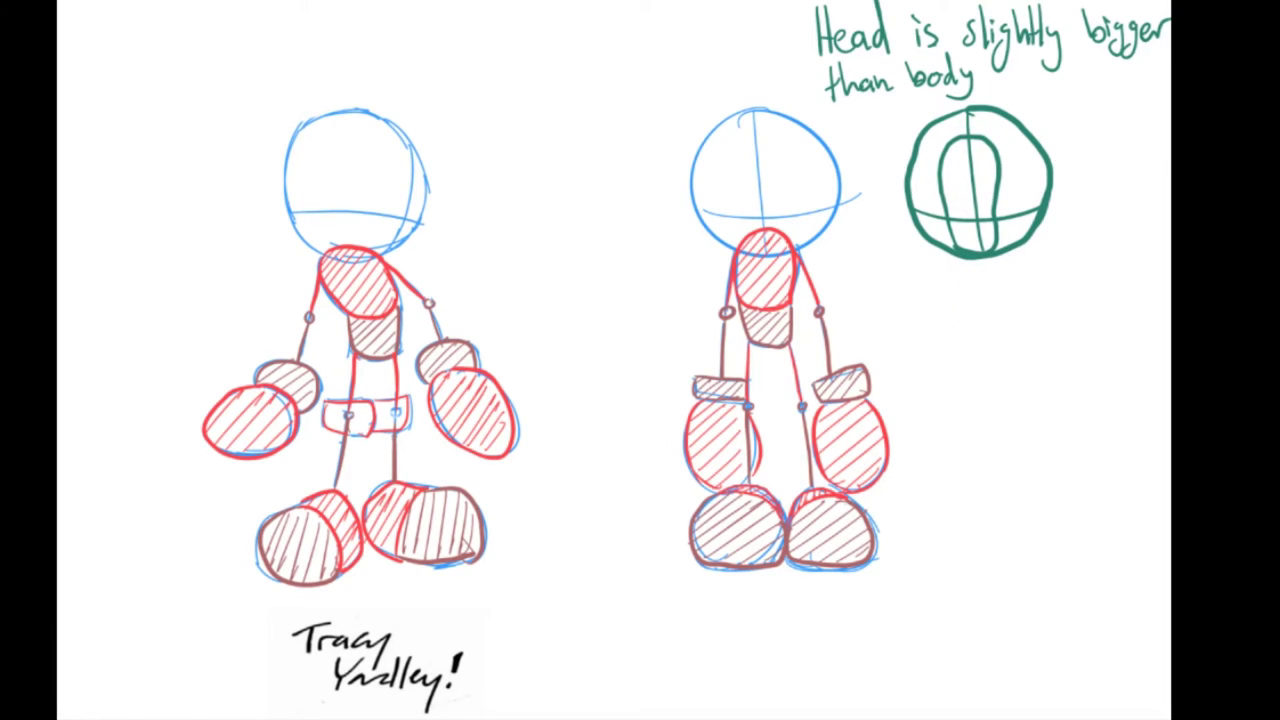
pyautogui.moveTo(964, 116)
pyautogui.mouseDown()
pyautogui.moveTo(984, 112)
pyautogui.moveTo(988, 134)
pyautogui.mouseUp()
# Step: Undo the red mark, set the body oval right of the head, and draw red guide lines along tops and bottoms
pyautogui.hotkey('ctrl', 'z')
pyautogui.hotkey('ctrl', 'z')
pyautogui.hotkey('ctrl', 'z')
pyautogui.moveTo(1000, 263); pyautogui.dragTo(1131, 263)
pyautogui.moveTo(1005, 137); pyautogui.dragTo(1128, 140)
pyautogui.moveTo(975, 257); pyautogui.dragTo(1140, 249)
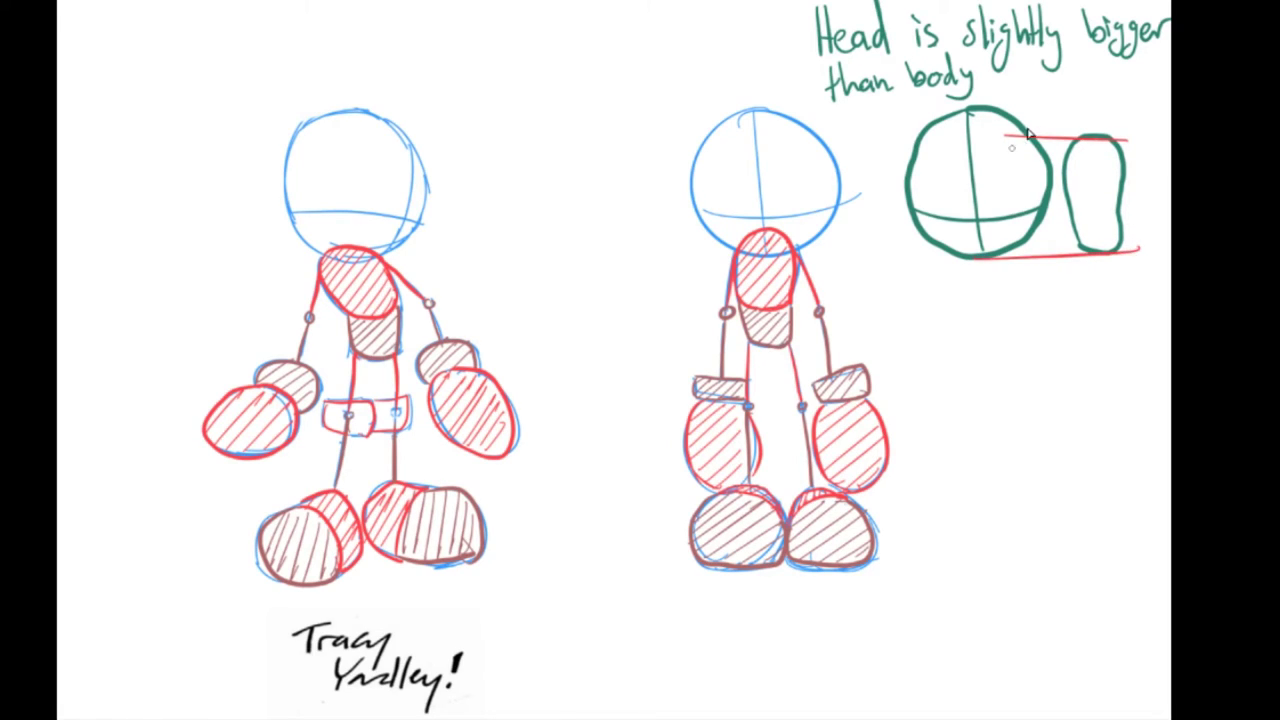
# Step: Extend the top guide line and hatch the head's extra height above the body line
pyautogui.moveTo(894, 142)
pyautogui.mouseDown()
pyautogui.moveTo(1030, 141)
pyautogui.moveTo(952, 118)
pyautogui.moveTo(966, 112)
pyautogui.mouseUp()
pyautogui.moveTo(960, 144)
pyautogui.mouseDown()
pyautogui.moveTo(984, 110)
pyautogui.moveTo(1000, 114)
pyautogui.mouseUp()
pyautogui.moveTo(990, 140)
pyautogui.mouseDown()
pyautogui.moveTo(1010, 120)
pyautogui.moveTo(1020, 128)
pyautogui.mouseUp()
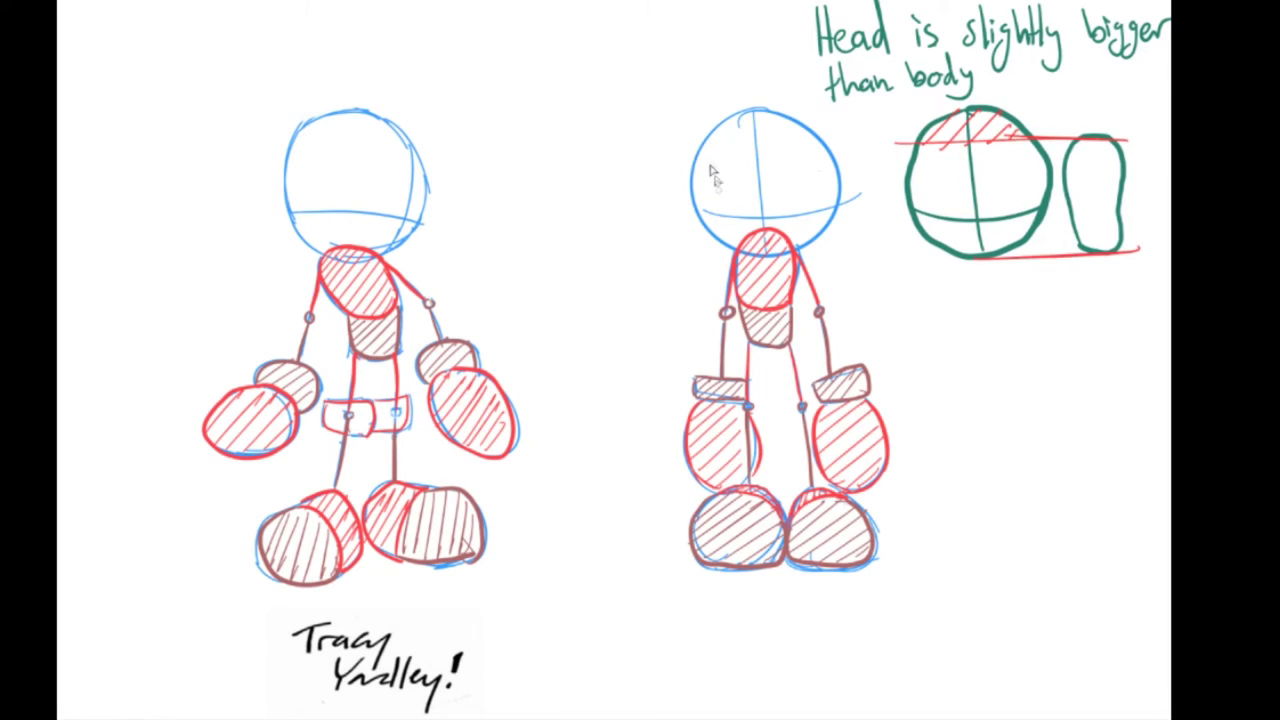
# Step: Undo the head-versus-body comparison and the second figure's red outlines and hatching
pyautogui.hotkey('ctrl', 'z')
pyautogui.hotkey('ctrl', 'z')
pyautogui.hotkey('ctrl', 'z')
pyautogui.hotkey('ctrl', 'z')
pyautogui.hotkey('ctrl', 'z')
pyautogui.hotkey('ctrl', 'z')
pyautogui.hotkey('ctrl', 'z')
pyautogui.hotkey('ctrl', 'z')
pyautogui.hotkey('ctrl', 'z')
pyautogui.hotkey('ctrl', 'z')
pyautogui.hotkey('ctrl', 'z')
pyautogui.hotkey('ctrl', 'z')
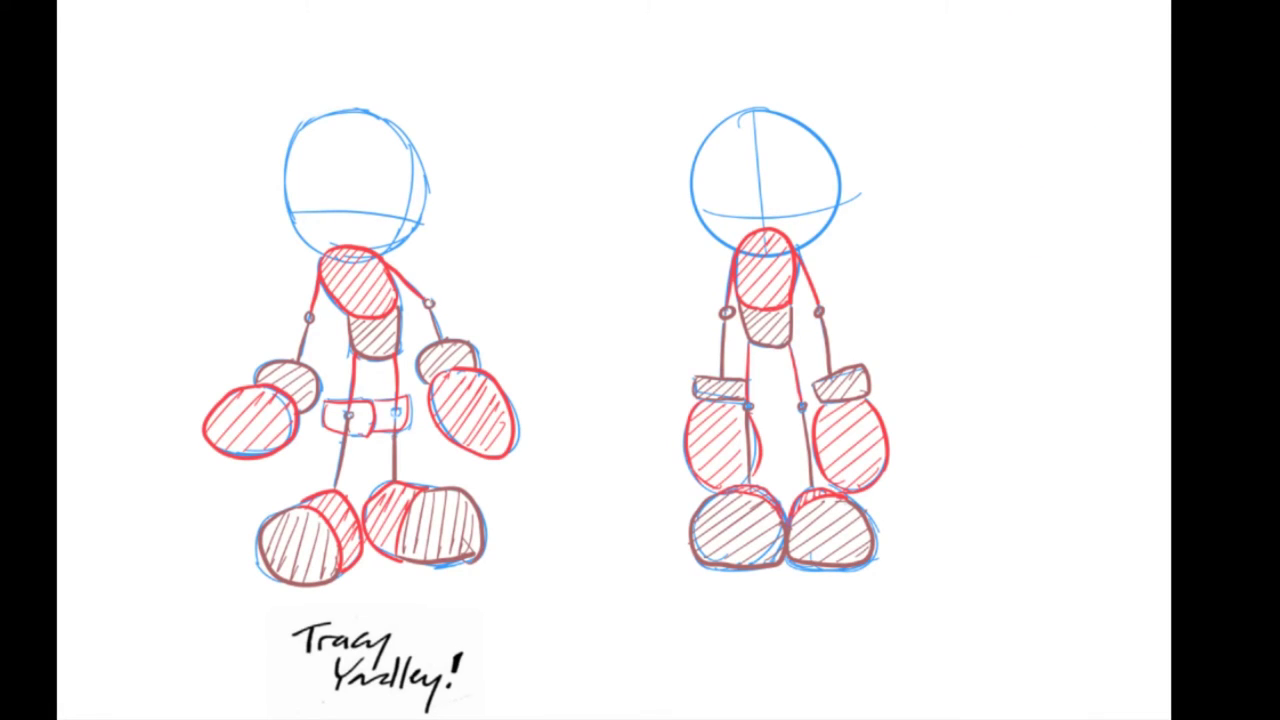
pyautogui.hotkey('ctrl', 'z')
pyautogui.hotkey('ctrl', 'z')
pyautogui.hotkey('ctrl', 'z')
pyautogui.hotkey('ctrl', 'z')
pyautogui.hotkey('ctrl', 'z')
pyautogui.hotkey('ctrl', 'z')
pyautogui.hotkey('ctrl', 'z')
pyautogui.hotkey('ctrl', 'z')
pyautogui.hotkey('ctrl', 'z')
pyautogui.hotkey('ctrl', 'z')
pyautogui.hotkey('ctrl', 'z')
pyautogui.hotkey('ctrl', 'z')
pyautogui.hotkey('ctrl', 'z')
pyautogui.hotkey('ctrl', 'z')
pyautogui.hotkey('ctrl', 'z')
pyautogui.hotkey('ctrl', 'z')
pyautogui.hotkey('ctrl', 'z')
pyautogui.hotkey('ctrl', 'z')
pyautogui.hotkey('ctrl', 'z')
pyautogui.hotkey('ctrl', 'z')
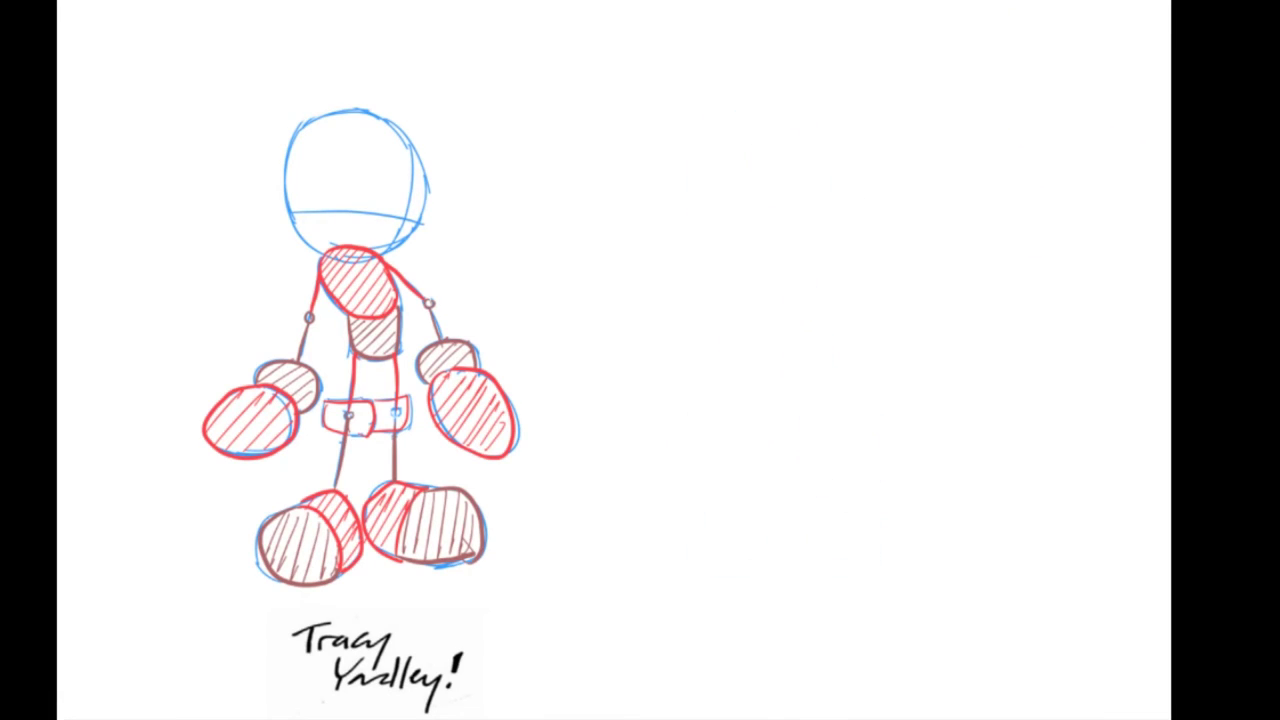